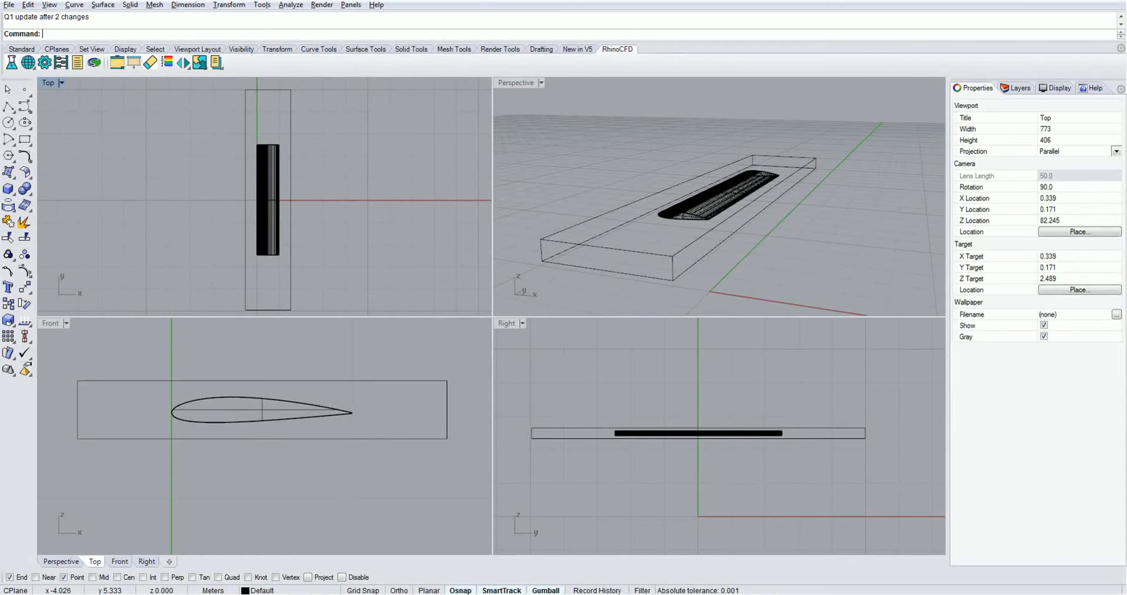
Step: Pick the wind-tunnel domain box for editing and glance at its grid mesh settings
{"action": "left_click", "coordinate": [45, 63]}
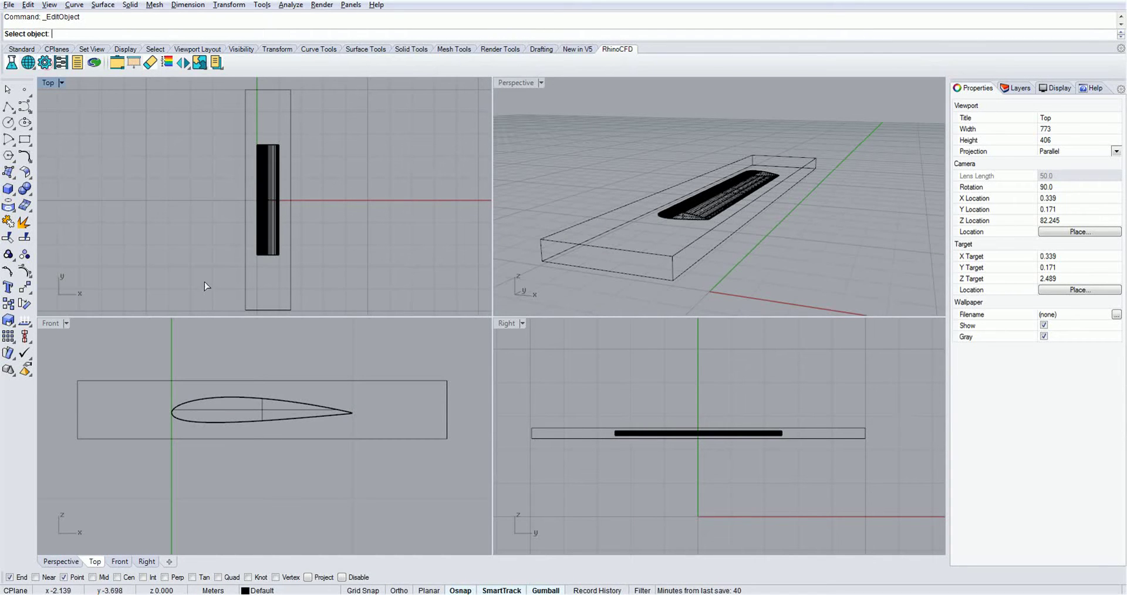
{"action": "left_click", "coordinate": [243, 294]}
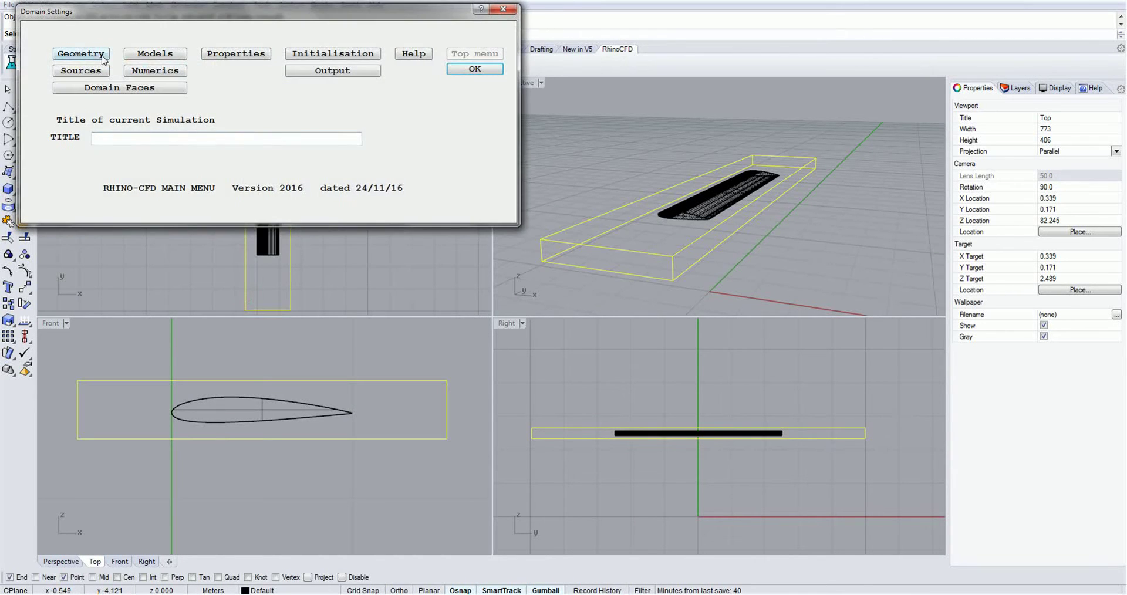
{"action": "left_click", "coordinate": [101, 54]}
{"action": "left_click", "coordinate": [356, 224]}
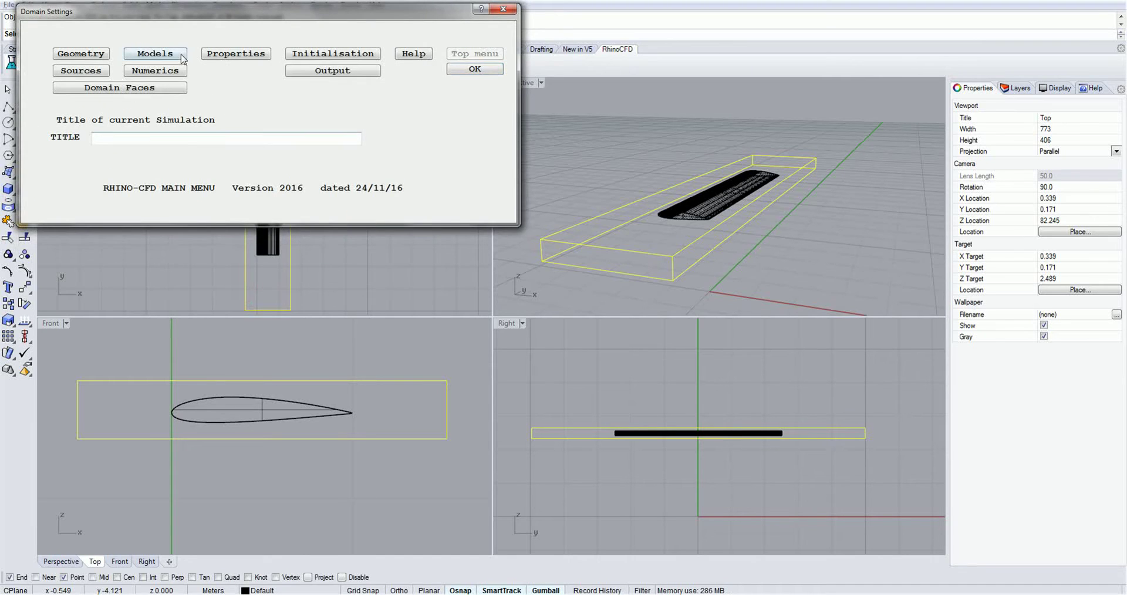
Step: Browse the Models, Properties, Initialisation, Sources and Numerics pages of Domain Settings
{"action": "left_click", "coordinate": [181, 54]}
{"action": "left_click", "coordinate": [250, 54]}
{"action": "left_click", "coordinate": [319, 52]}
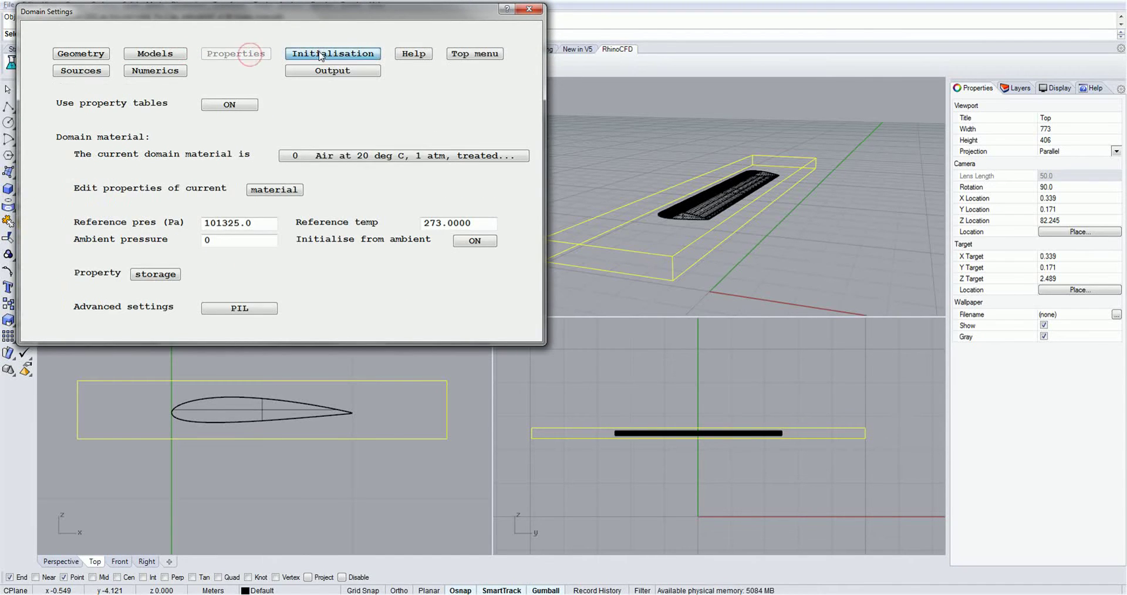
{"action": "left_click", "coordinate": [91, 69]}
{"action": "left_click", "coordinate": [151, 71]}
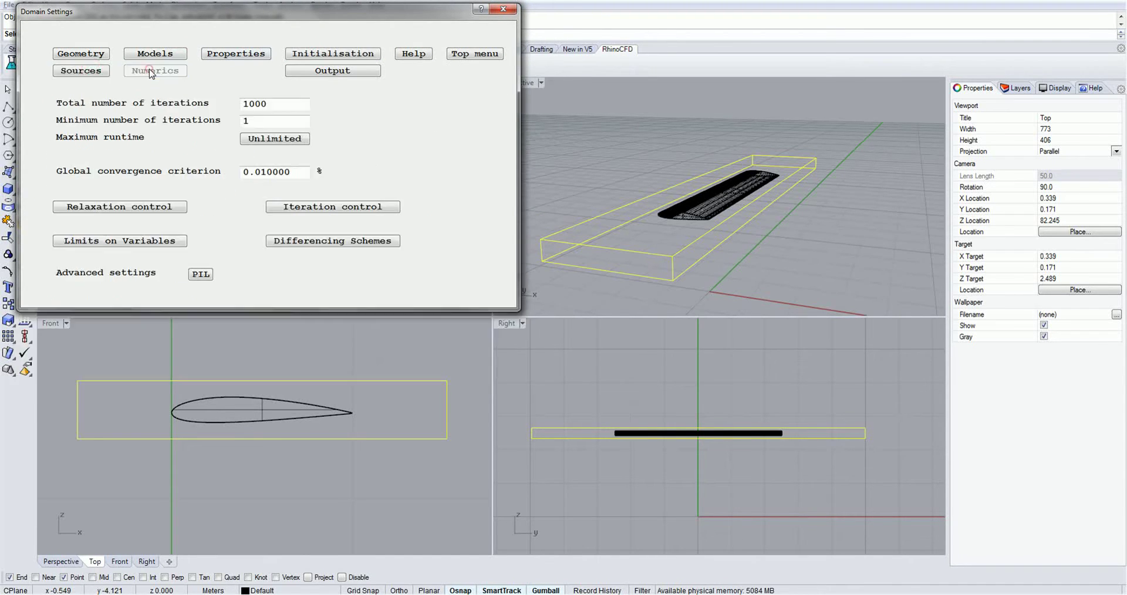
Step: Read the context help on Iteration control, then reopen the Grid Mesh Settings
{"action": "left_click", "coordinate": [481, 8]}
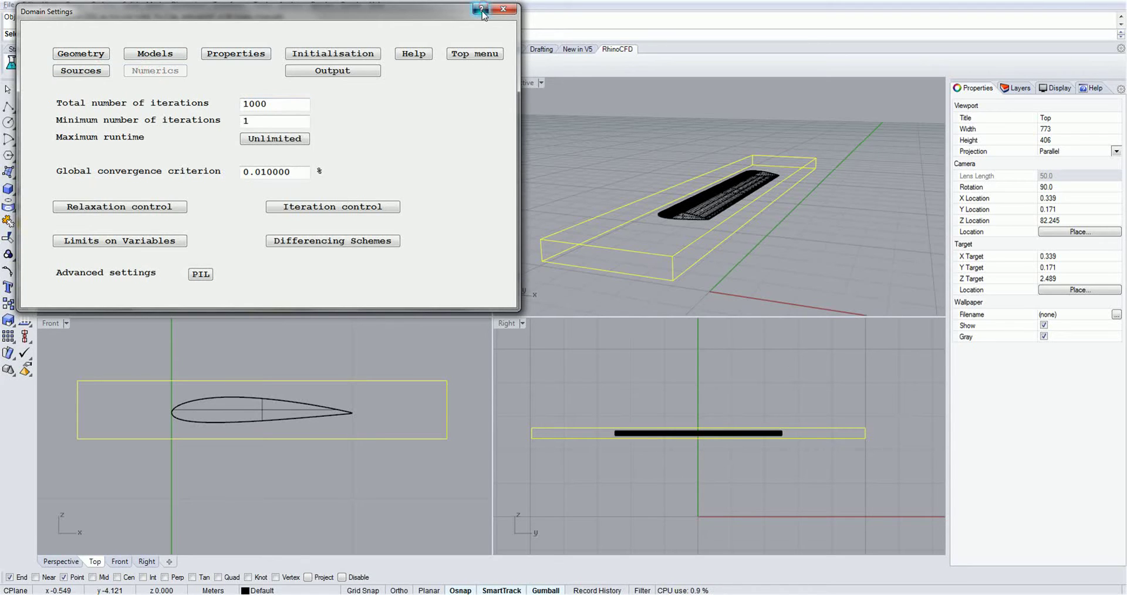
{"action": "left_click", "coordinate": [393, 207]}
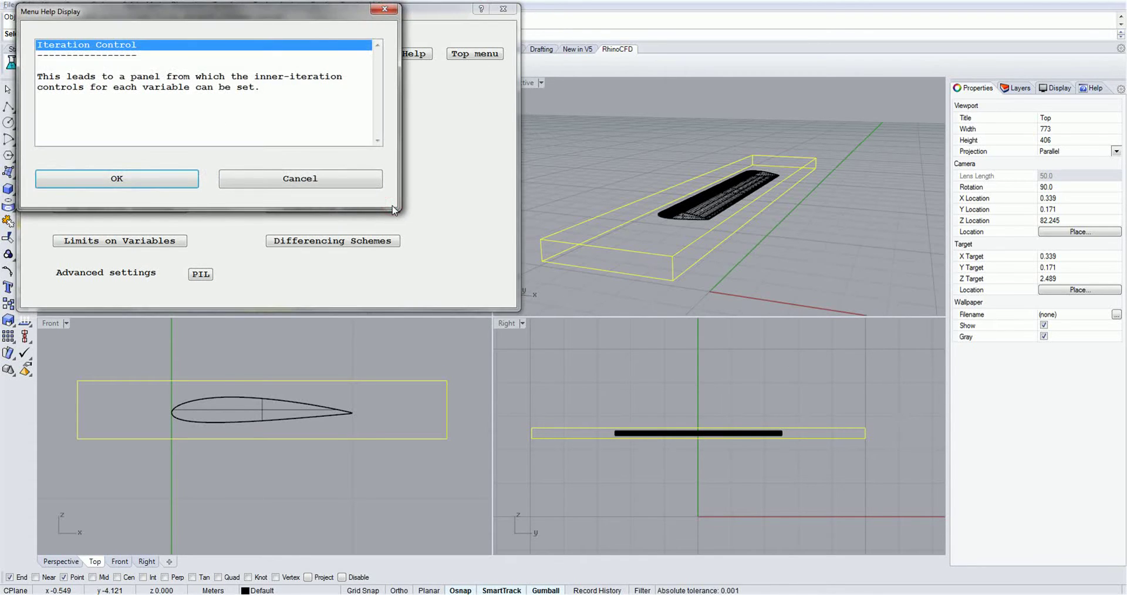
{"action": "left_click", "coordinate": [181, 179]}
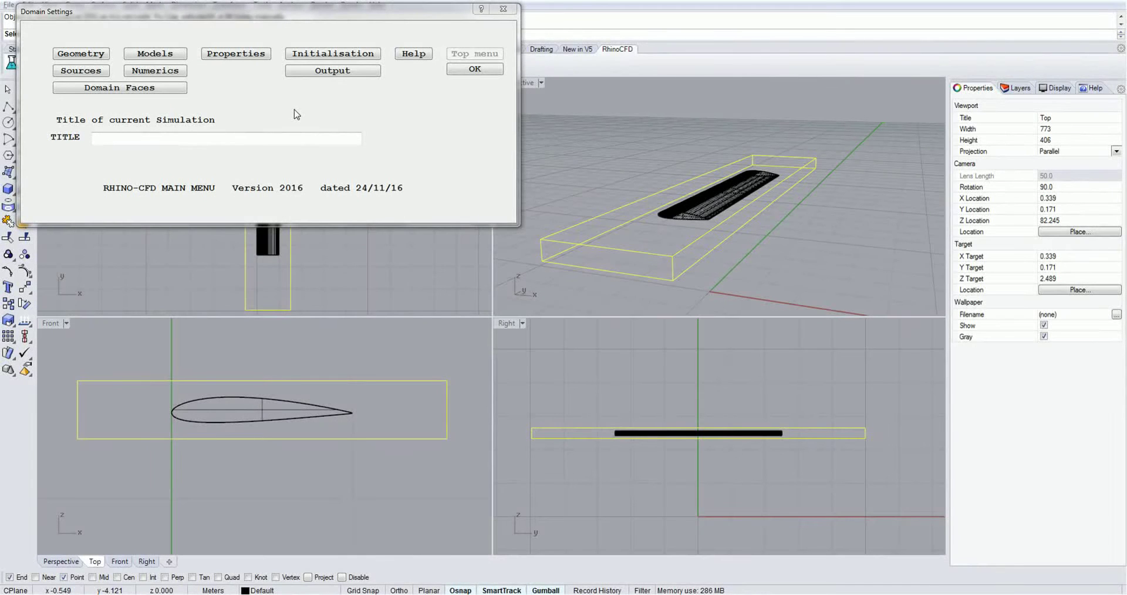
{"action": "left_click", "coordinate": [101, 55]}
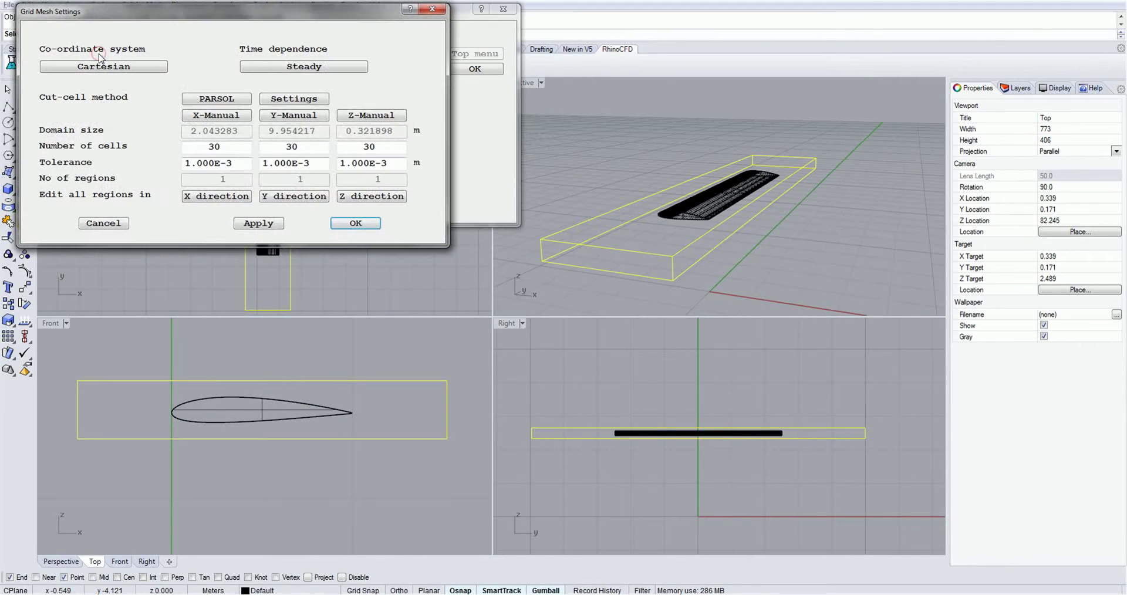
{"action": "left_click", "coordinate": [146, 71]}
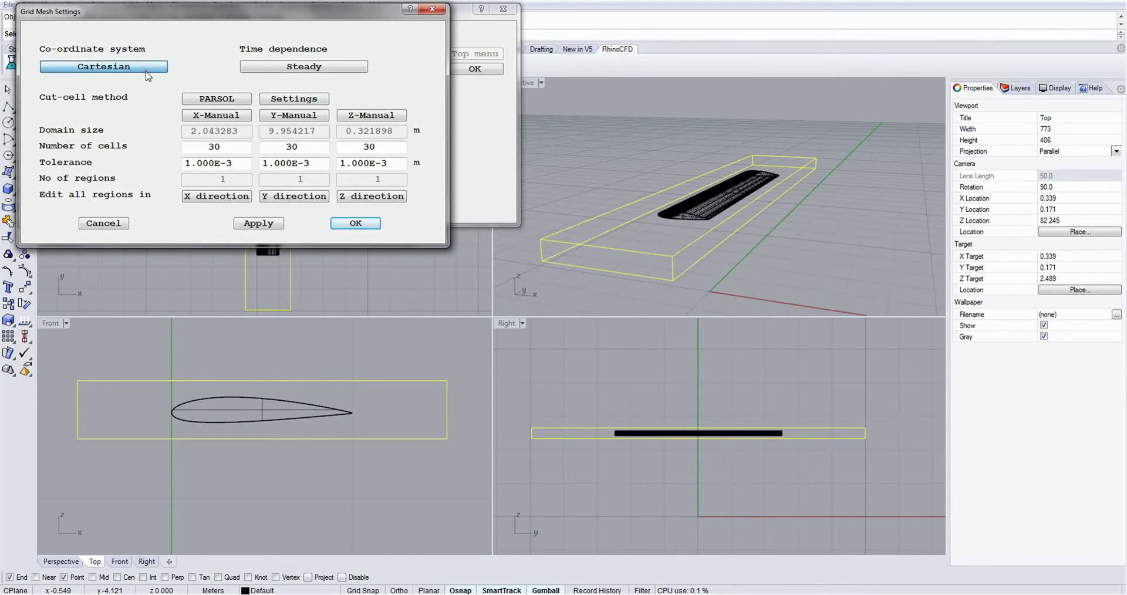
{"action": "left_click", "coordinate": [96, 54]}
{"action": "left_click", "coordinate": [119, 137]}
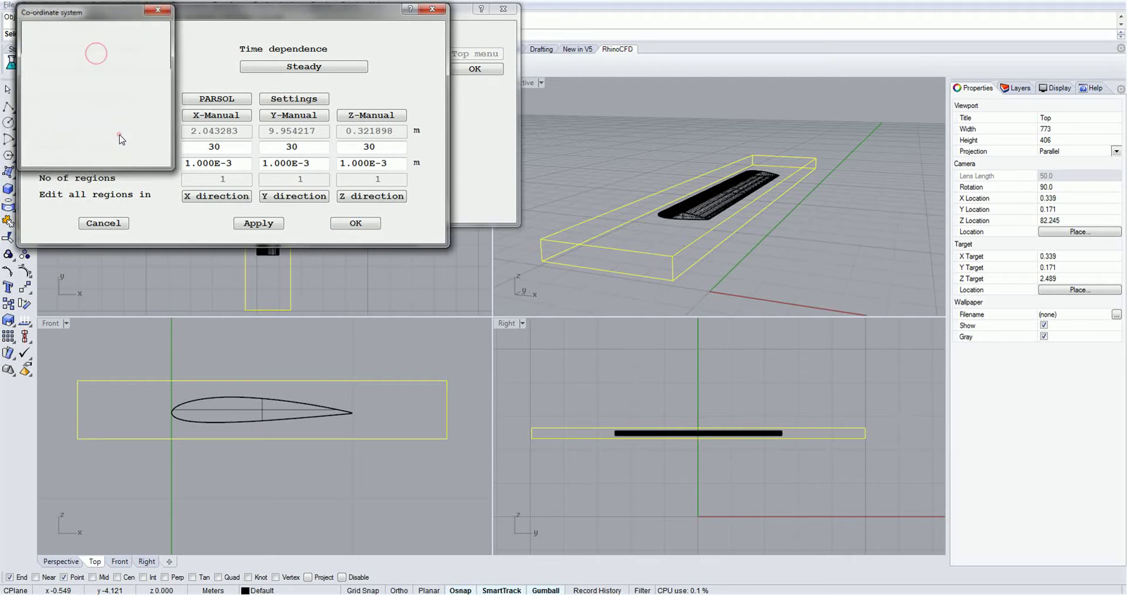
{"action": "left_click", "coordinate": [283, 70]}
{"action": "left_click", "coordinate": [283, 70]}
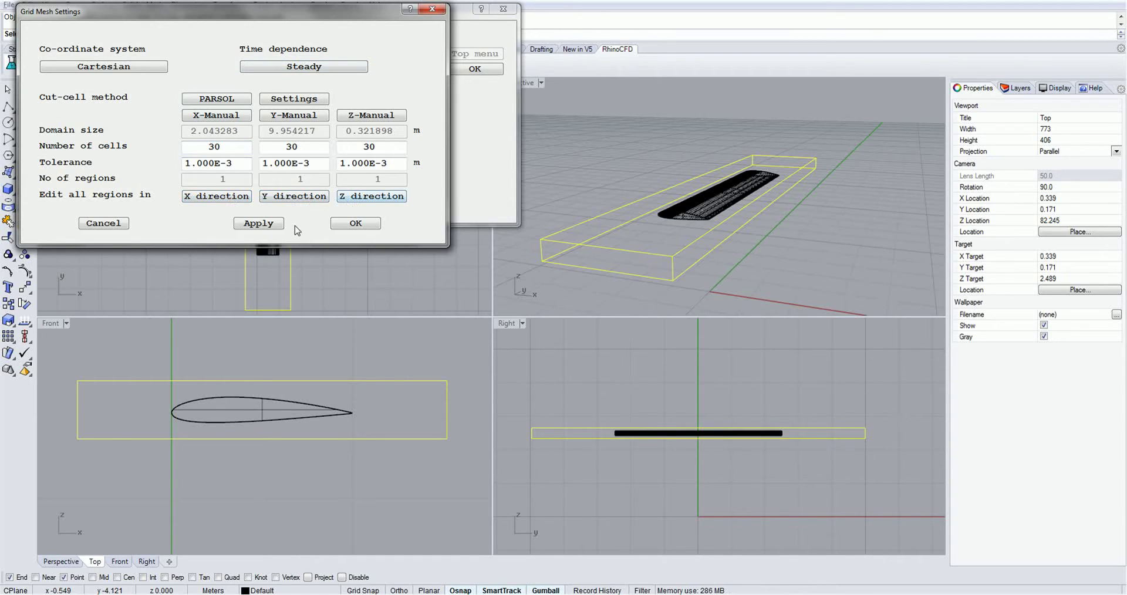
{"action": "left_click", "coordinate": [121, 224]}
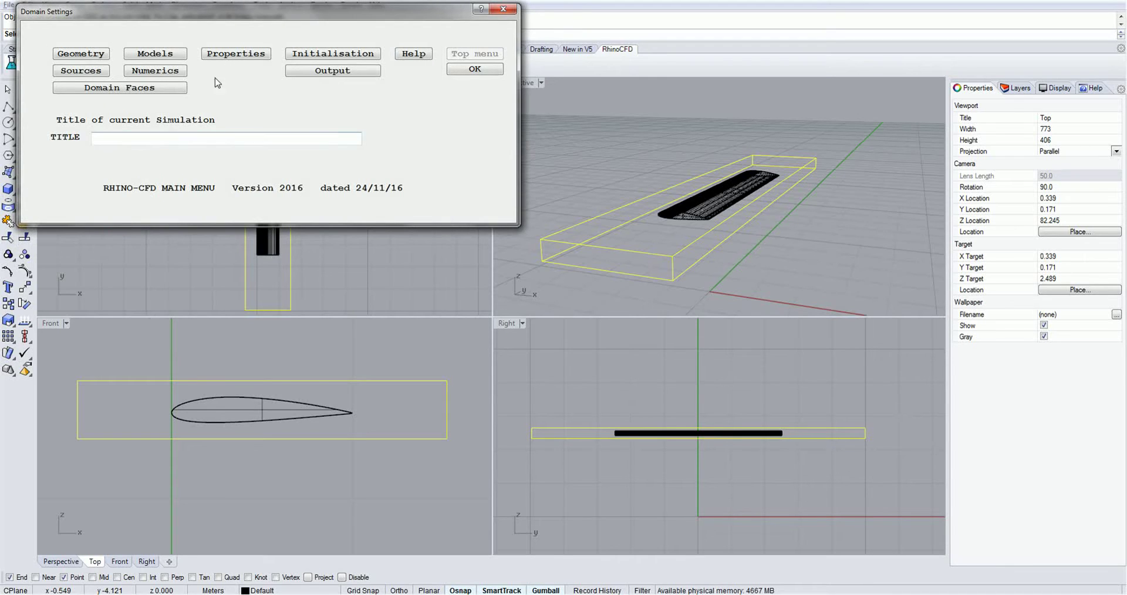
Step: On the Models page keep free-surface modelling and the energy equation OFF, then go to Properties
{"action": "left_click", "coordinate": [155, 53]}
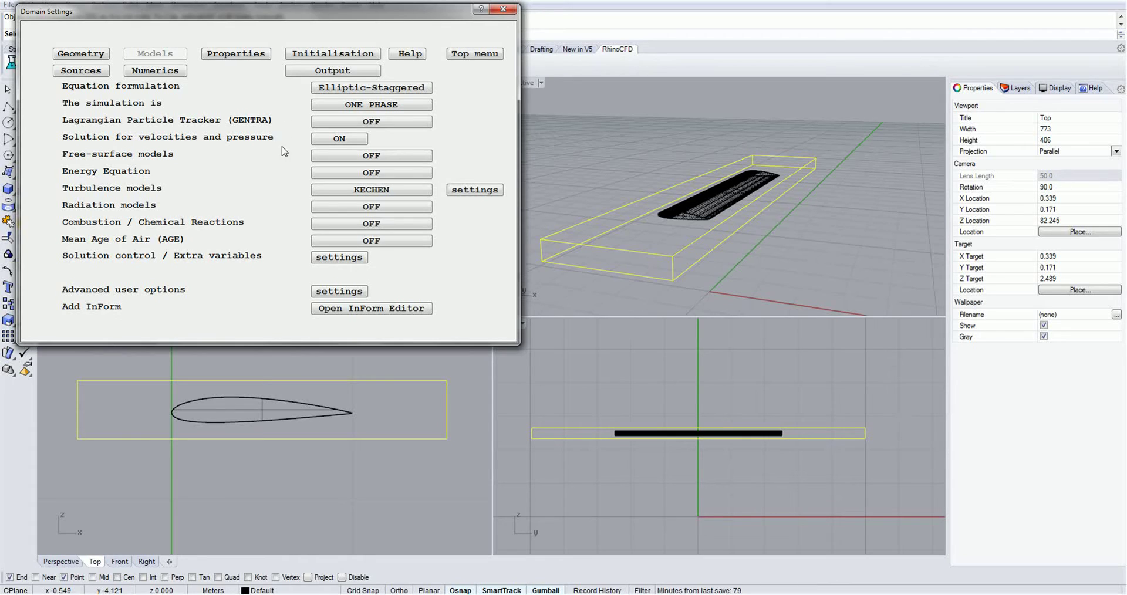
{"action": "left_click", "coordinate": [359, 158]}
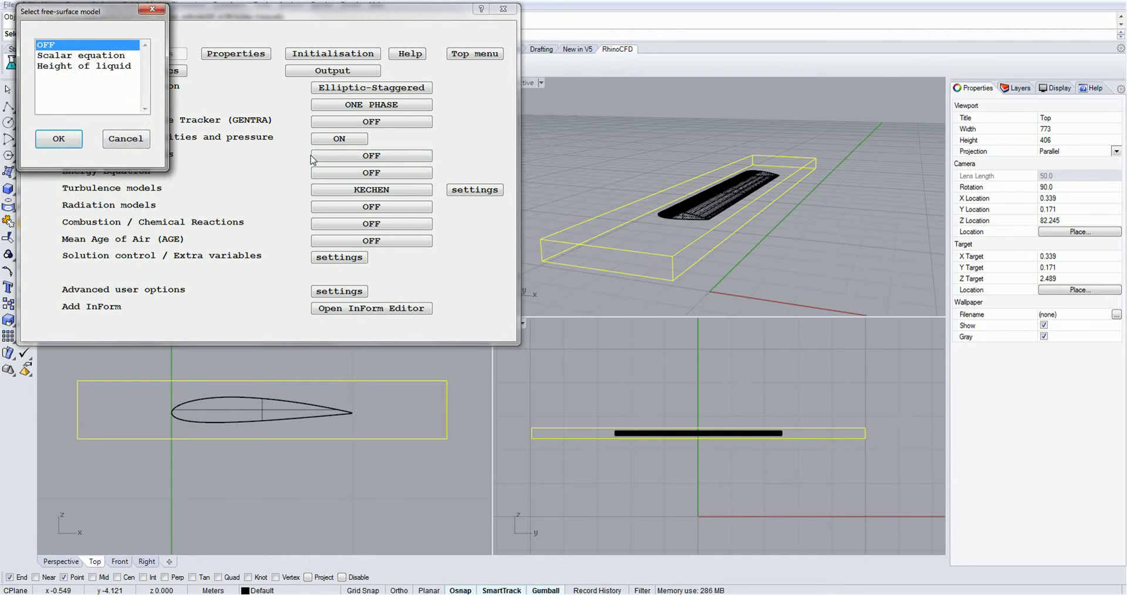
{"action": "left_click", "coordinate": [116, 141]}
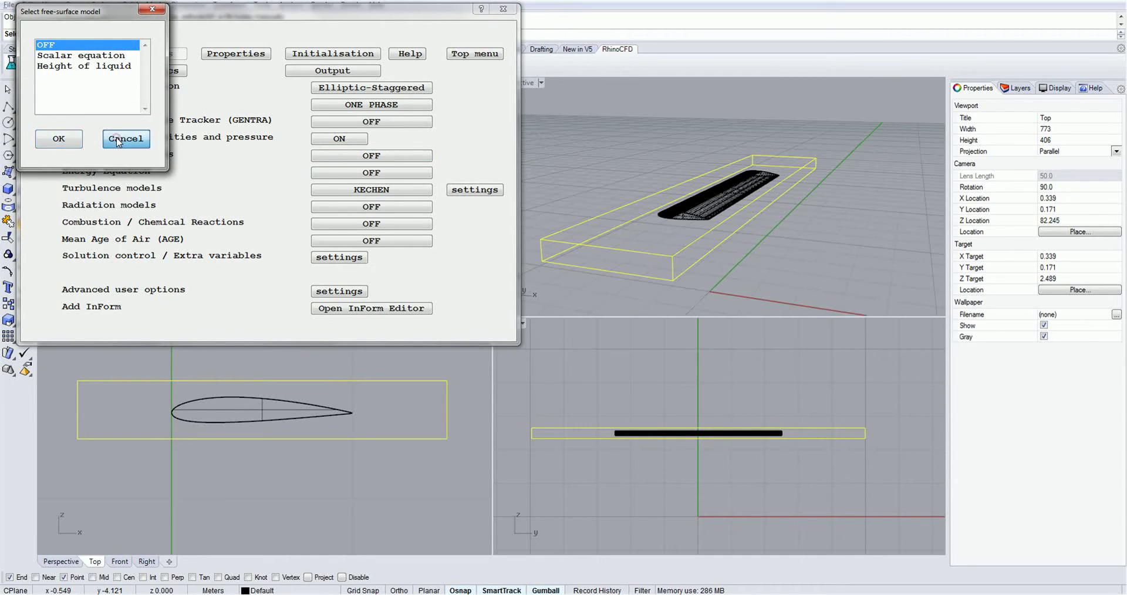
{"action": "left_click", "coordinate": [325, 173]}
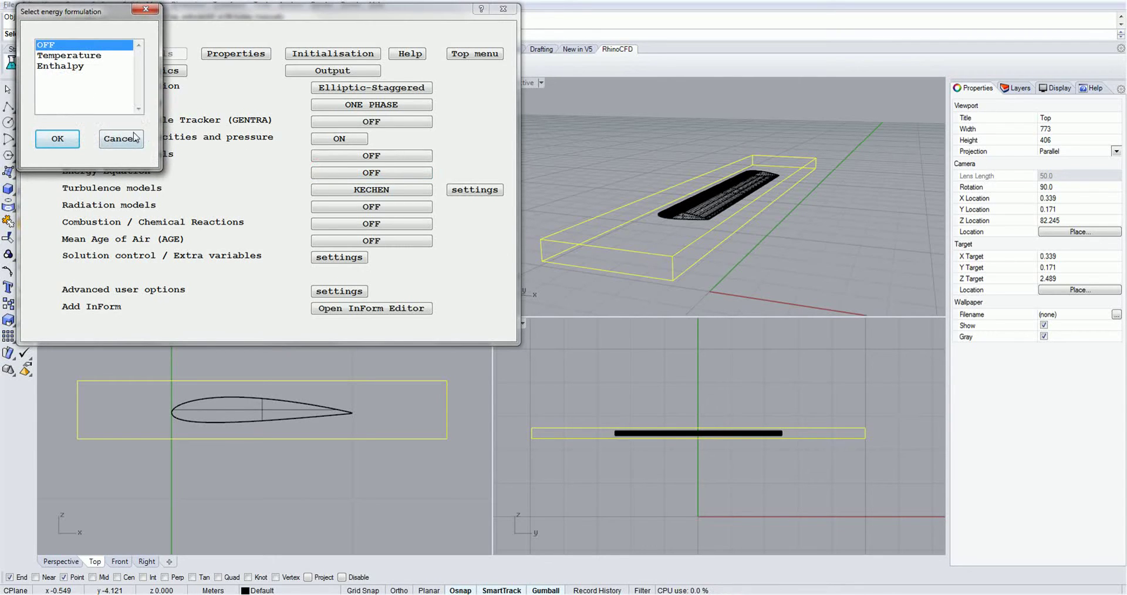
{"action": "left_click", "coordinate": [96, 58]}
{"action": "left_click", "coordinate": [117, 140]}
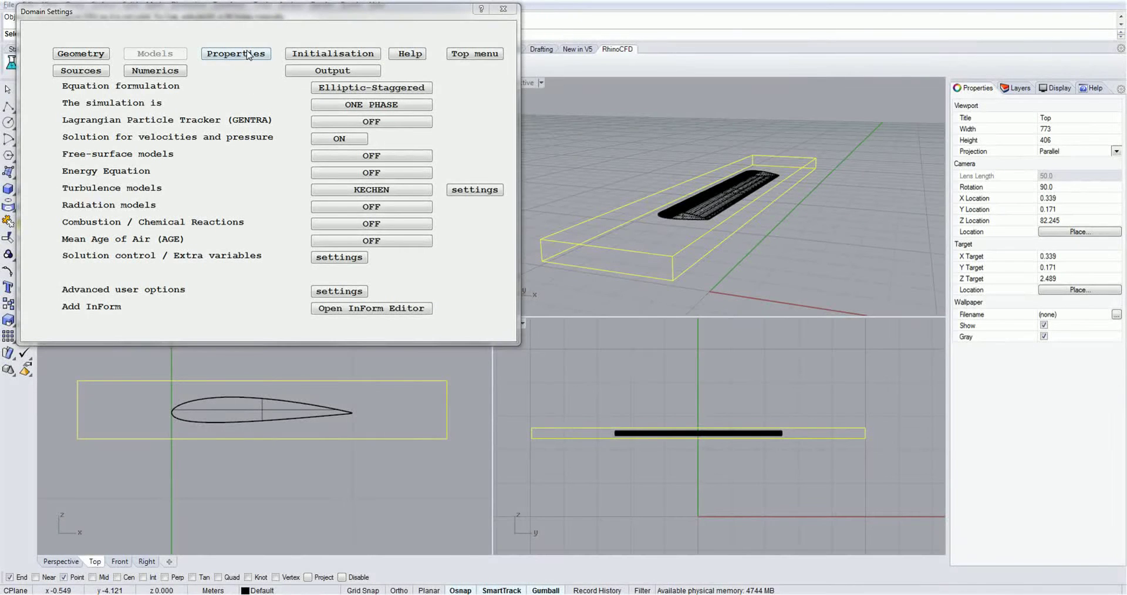
{"action": "left_click", "coordinate": [249, 56]}
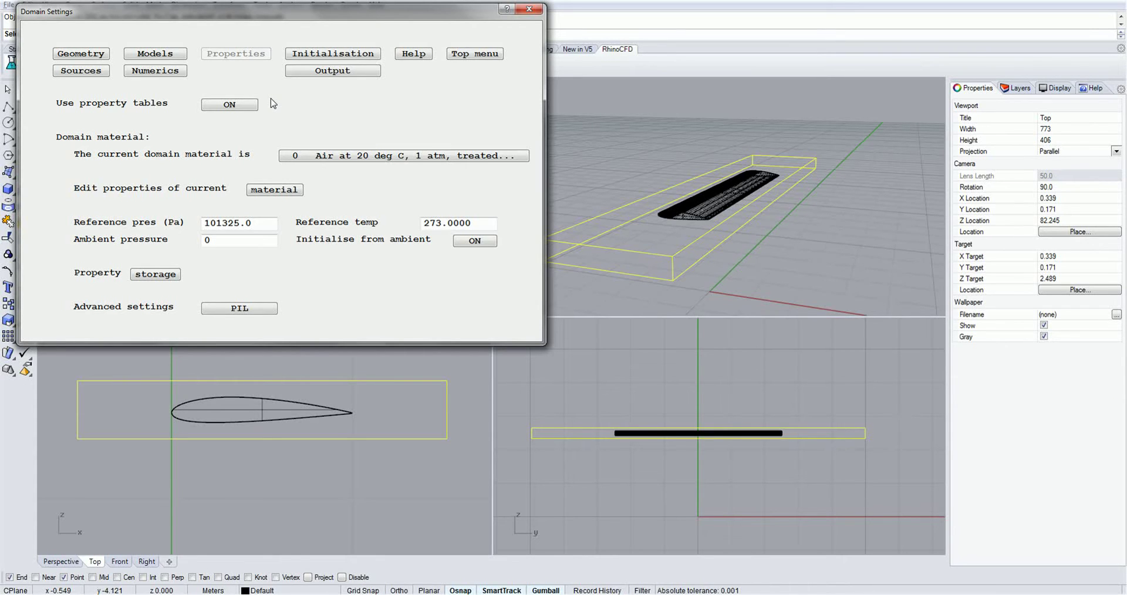
Step: Inspect the material properties and browse the gas list, keeping Air at 20 deg C, 1 atm
{"action": "left_click", "coordinate": [279, 192]}
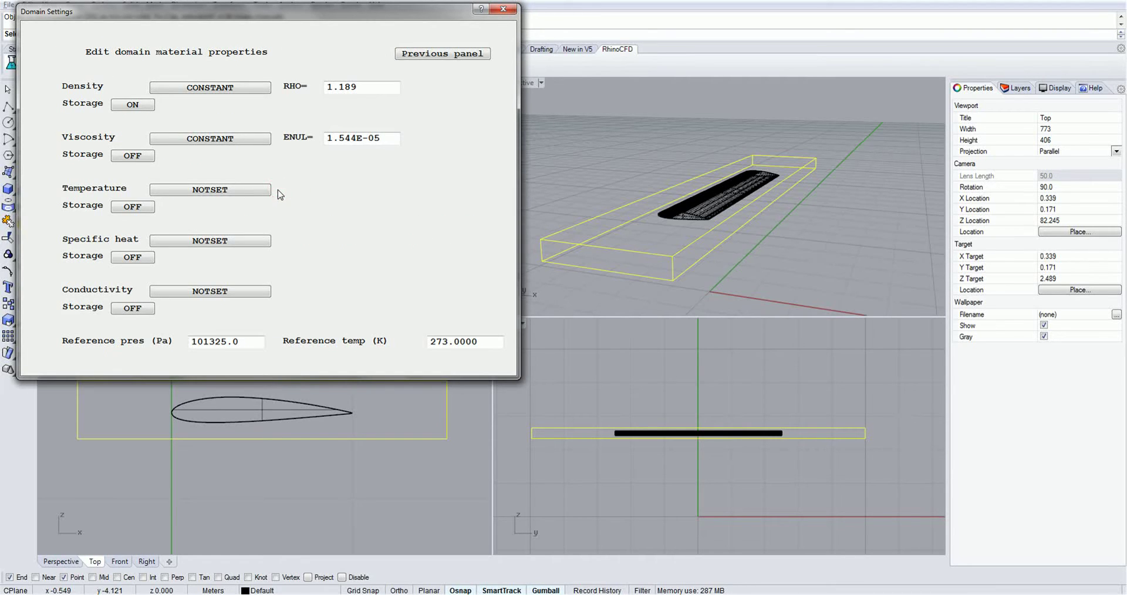
{"action": "left_click", "coordinate": [448, 54]}
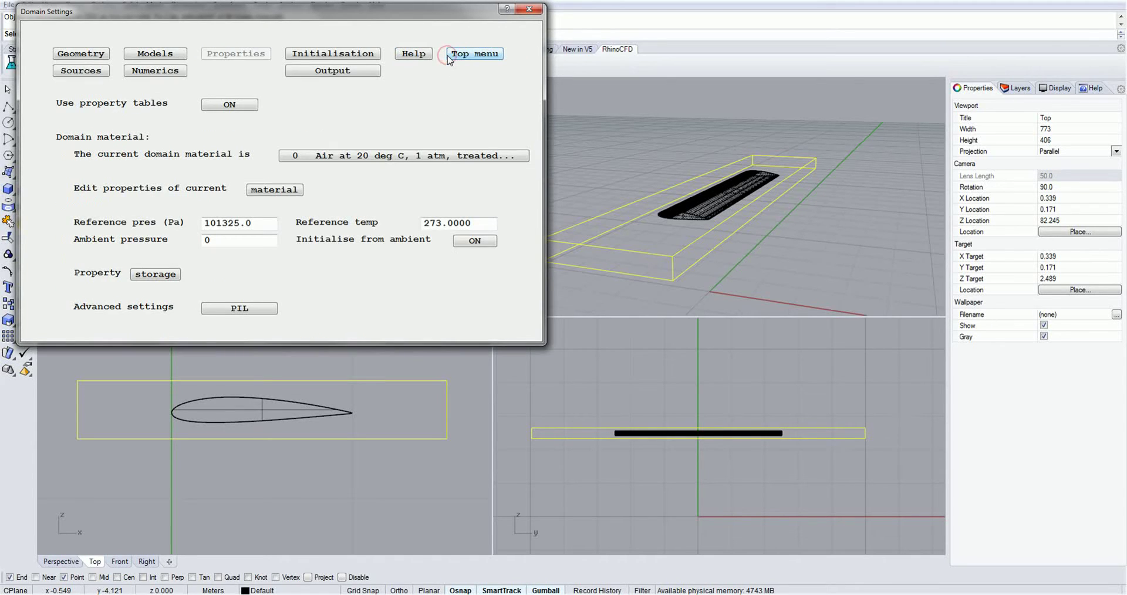
{"action": "left_click", "coordinate": [415, 157]}
{"action": "left_click", "coordinate": [70, 55]}
{"action": "left_click", "coordinate": [61, 45]}
{"action": "left_click", "coordinate": [74, 167]}
{"action": "left_click", "coordinate": [204, 67]}
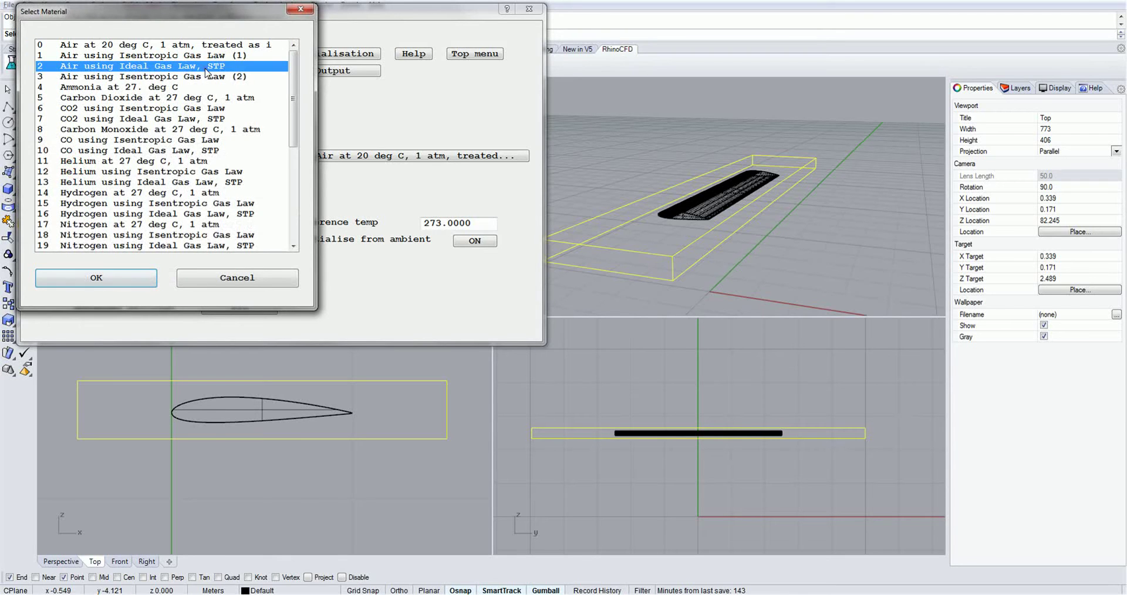
{"action": "left_click", "coordinate": [251, 279]}
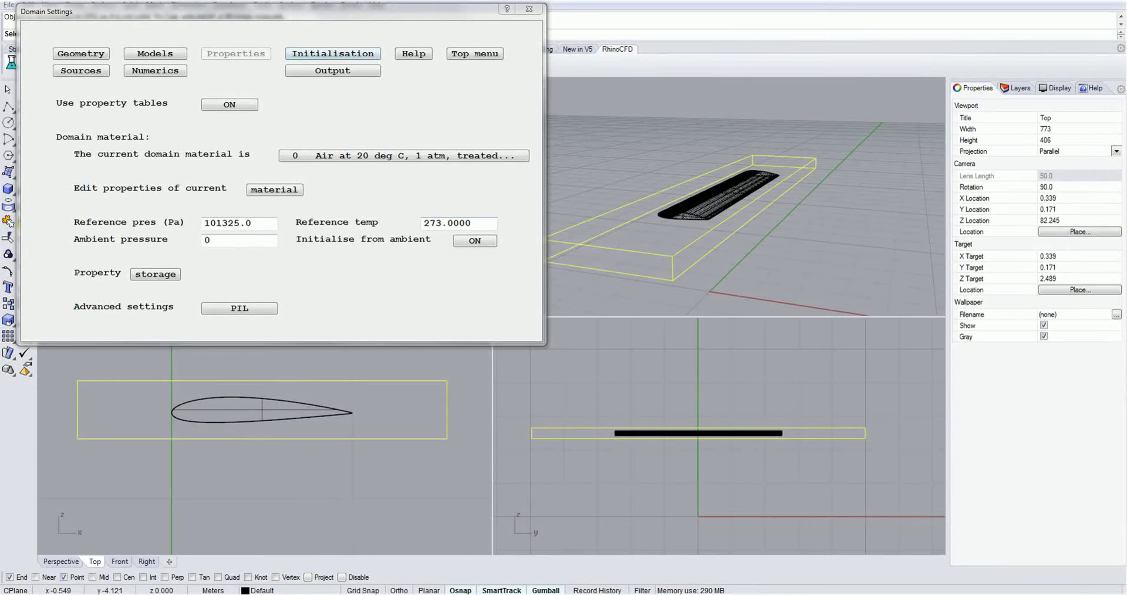
Step: Confirm the U1 initial value and set all variables to restart from the PHI file
{"action": "left_click", "coordinate": [377, 55]}
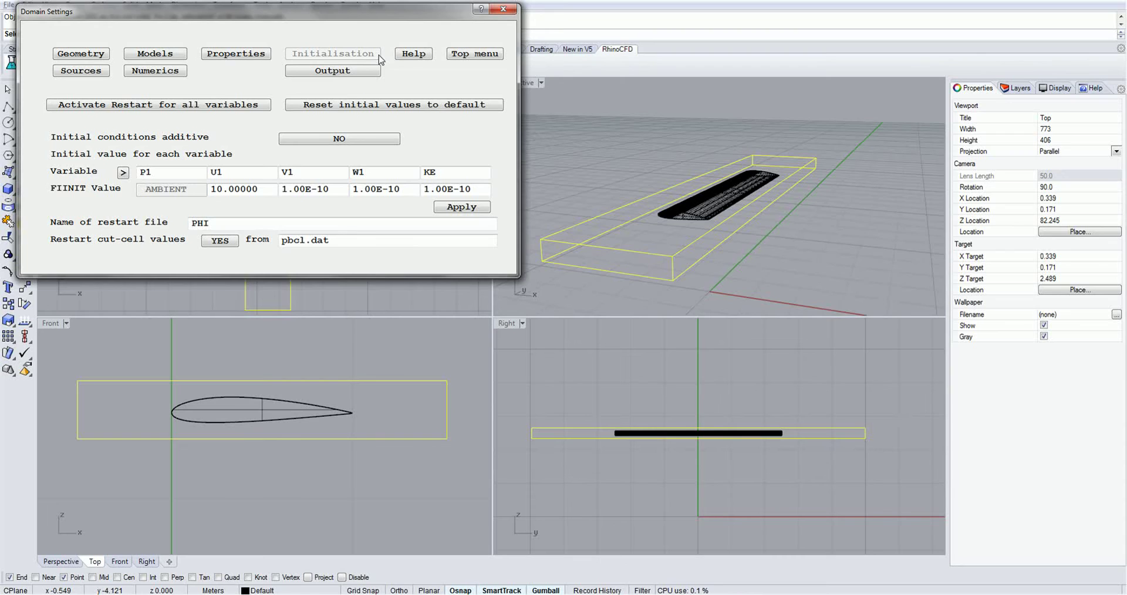
{"action": "left_click", "coordinate": [258, 190]}
{"action": "key", "text": "Return"}
{"action": "left_click", "coordinate": [248, 106]}
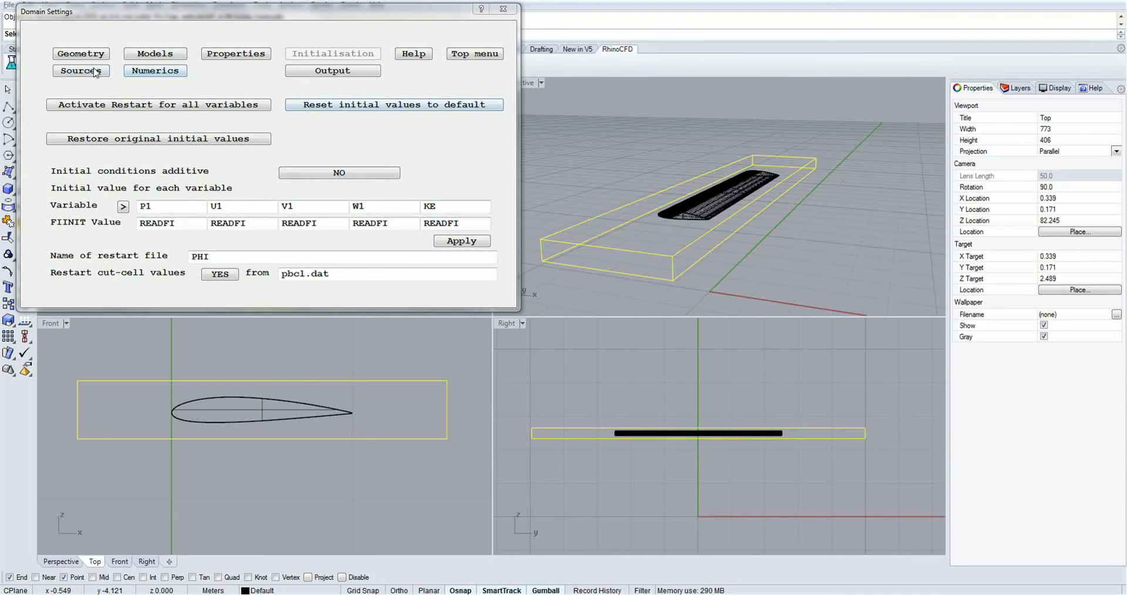
{"action": "left_click", "coordinate": [96, 73]}
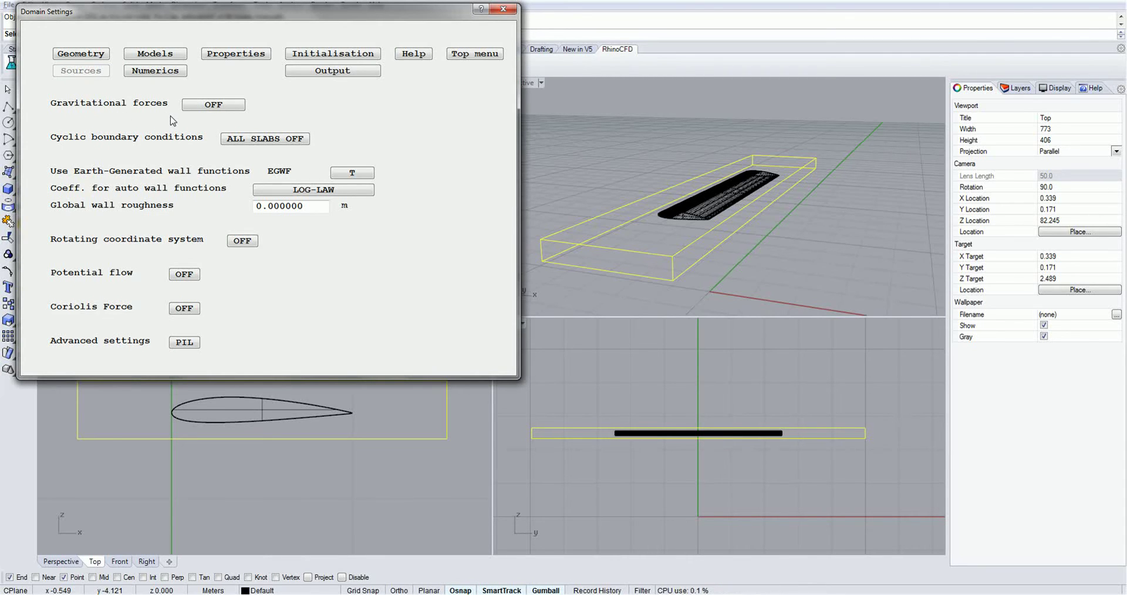
Step: Turn gravitational forces ON at -9.81 in Z, keeping the constant buoyancy model
{"action": "left_click", "coordinate": [198, 106]}
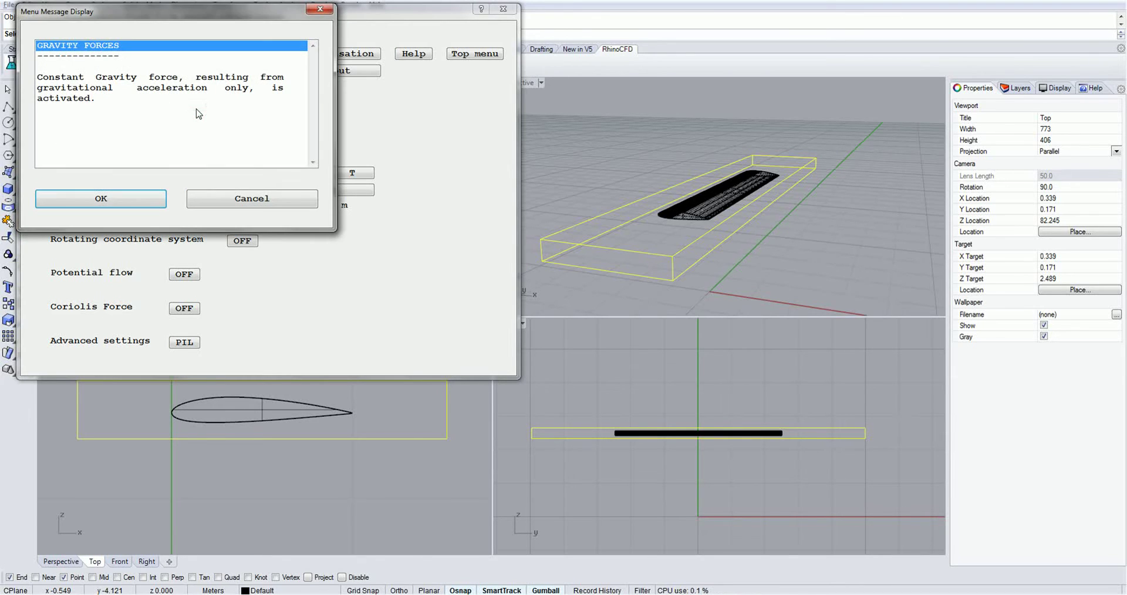
{"action": "left_click", "coordinate": [152, 200]}
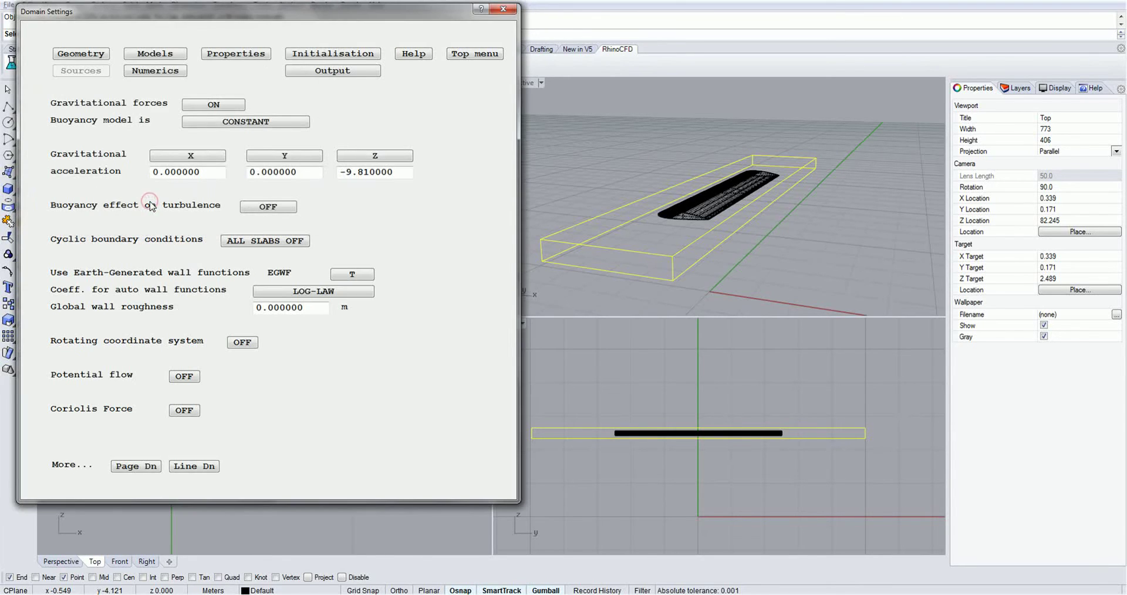
{"action": "left_click", "coordinate": [238, 123]}
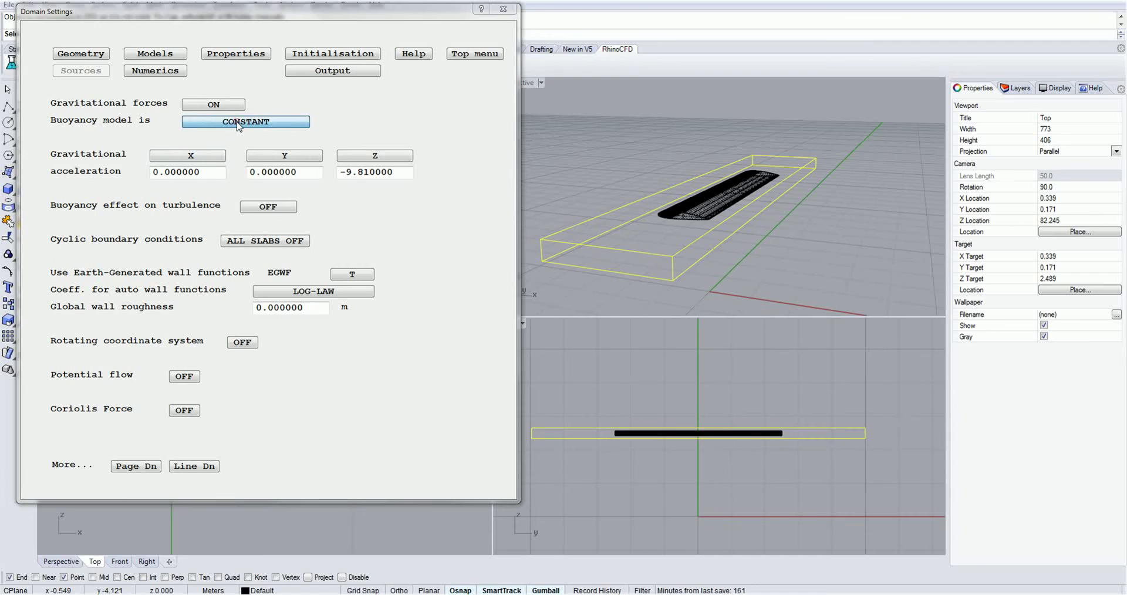
{"action": "left_click", "coordinate": [134, 56]}
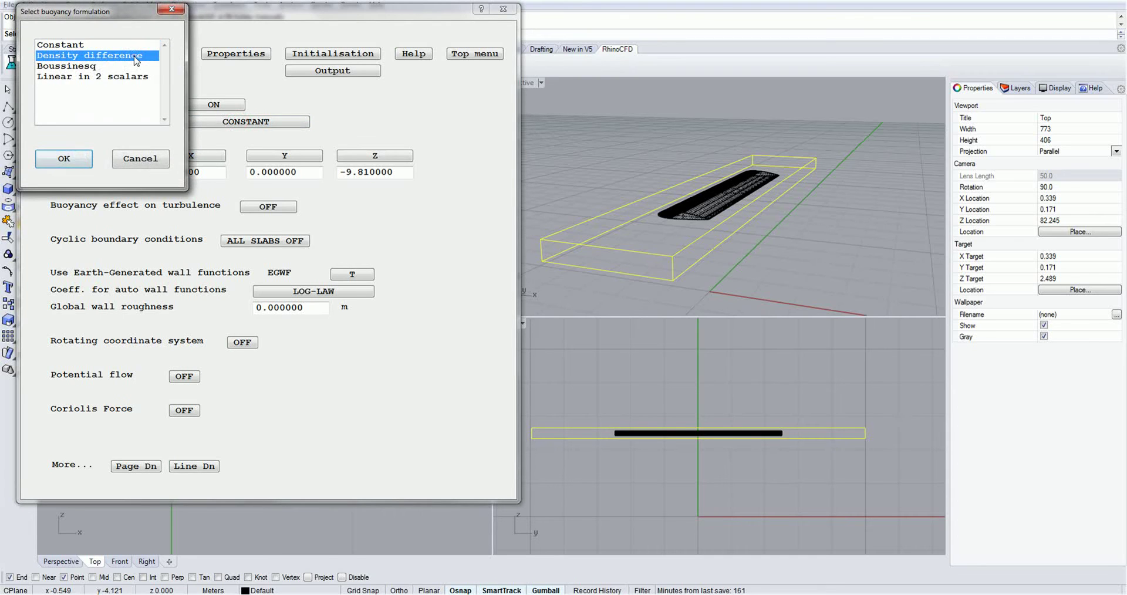
{"action": "left_click", "coordinate": [91, 163]}
{"action": "left_click", "coordinate": [146, 182]}
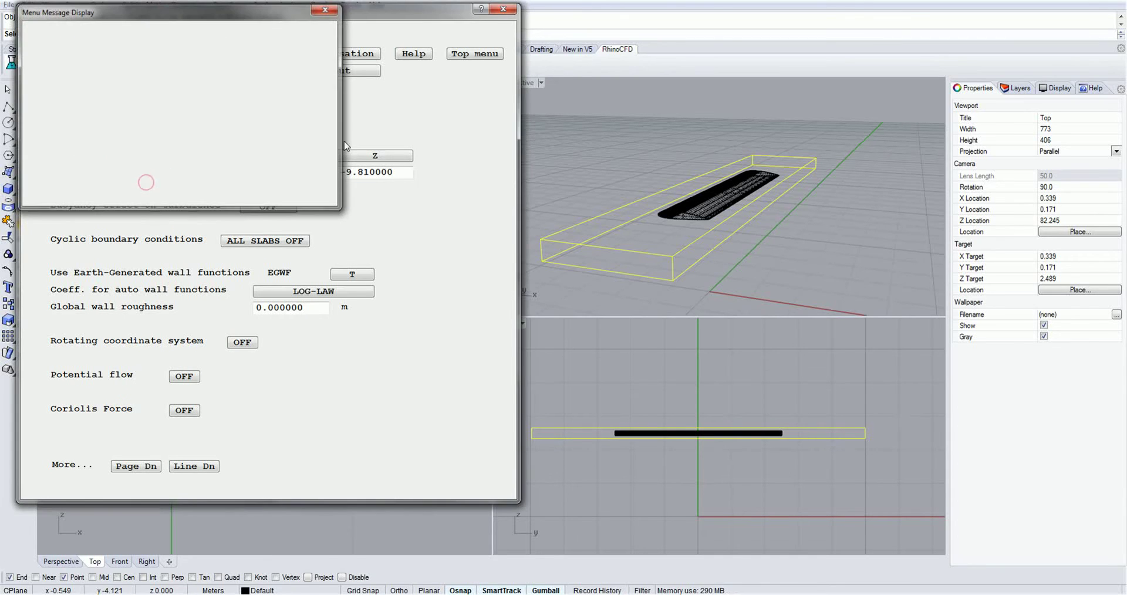
{"action": "left_click", "coordinate": [436, 112]}
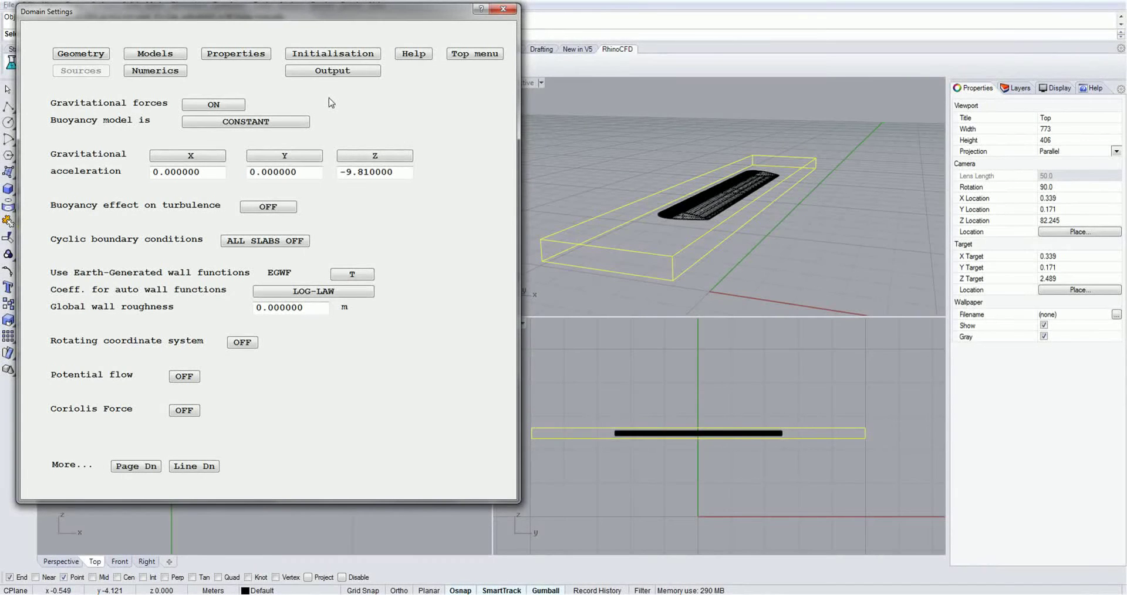
{"action": "left_click", "coordinate": [180, 74]}
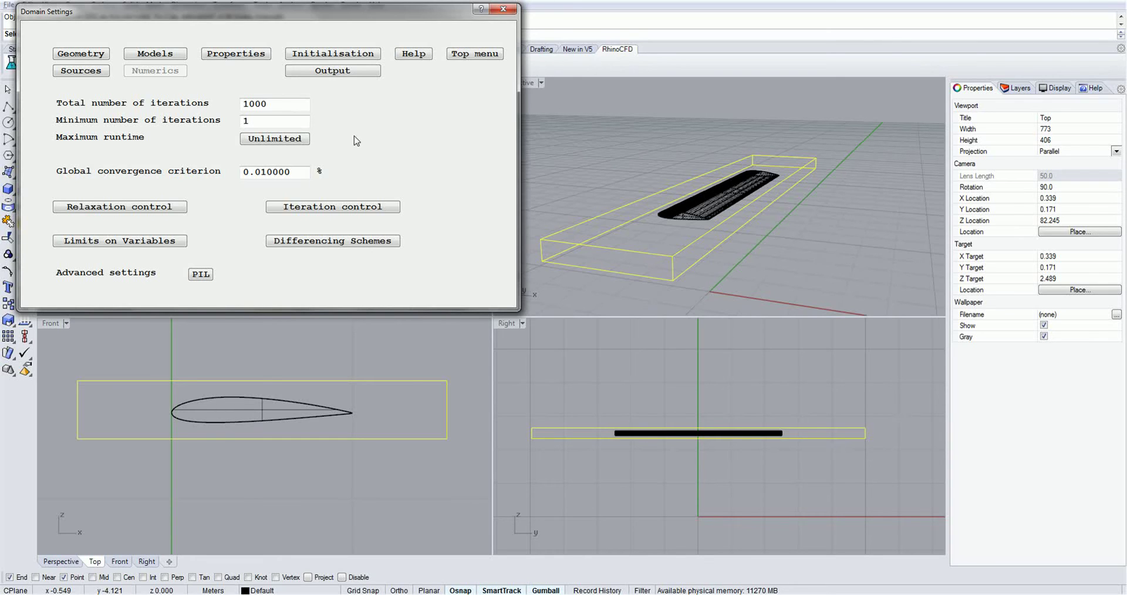
Step: Review the Relaxation, Iteration control, Limits on Variables and Differencing Schemes panels
{"action": "left_click", "coordinate": [173, 206]}
{"action": "left_click", "coordinate": [368, 207]}
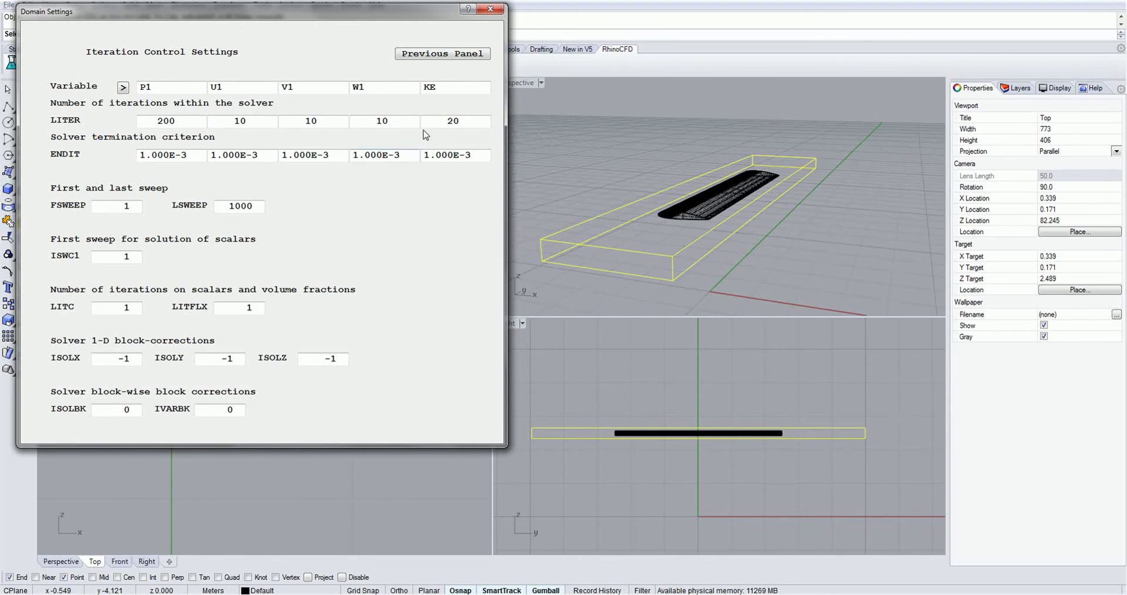
{"action": "left_click", "coordinate": [448, 57]}
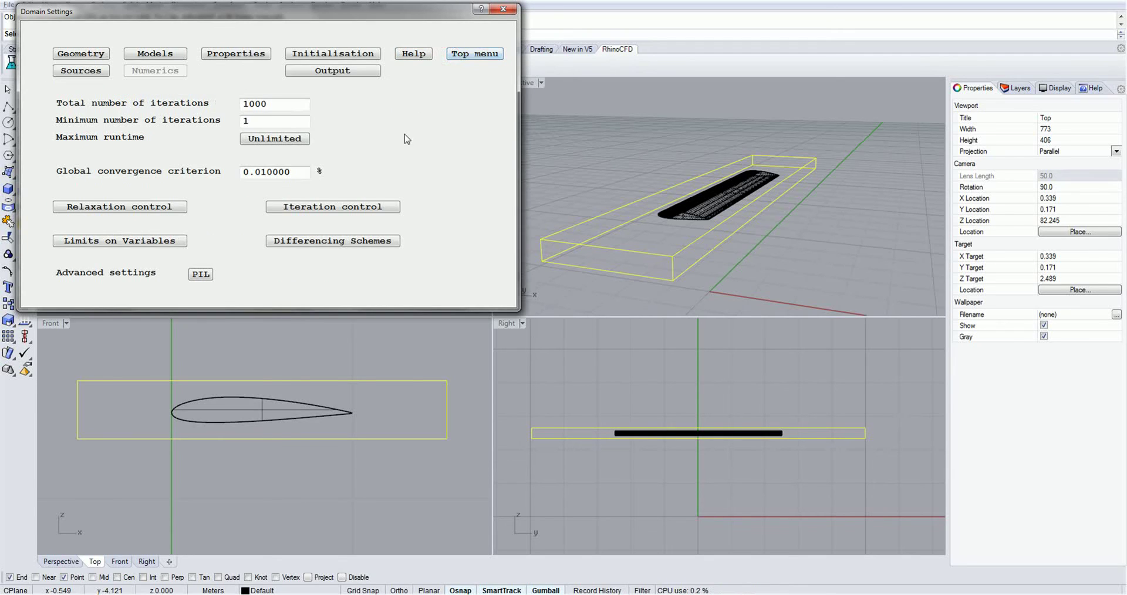
{"action": "left_click", "coordinate": [151, 239]}
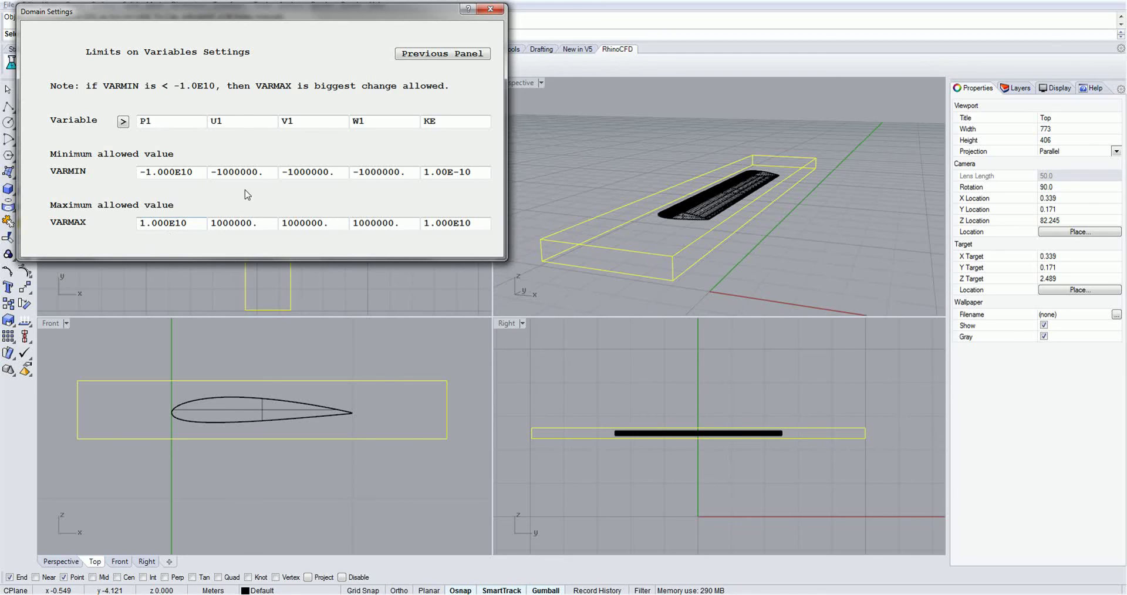
{"action": "left_click", "coordinate": [434, 57]}
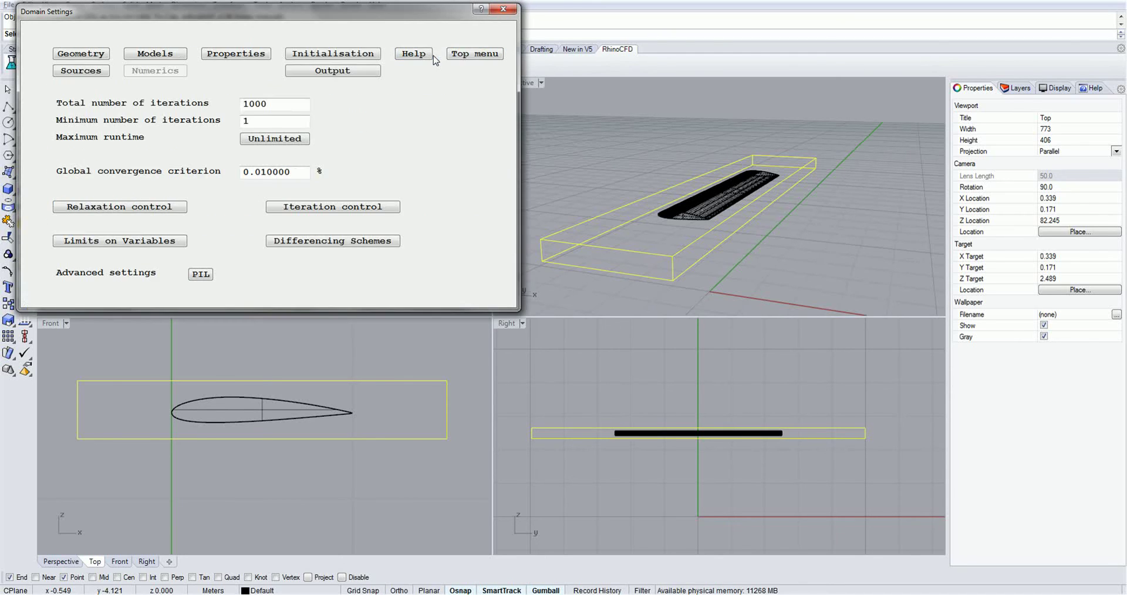
{"action": "left_click", "coordinate": [388, 241]}
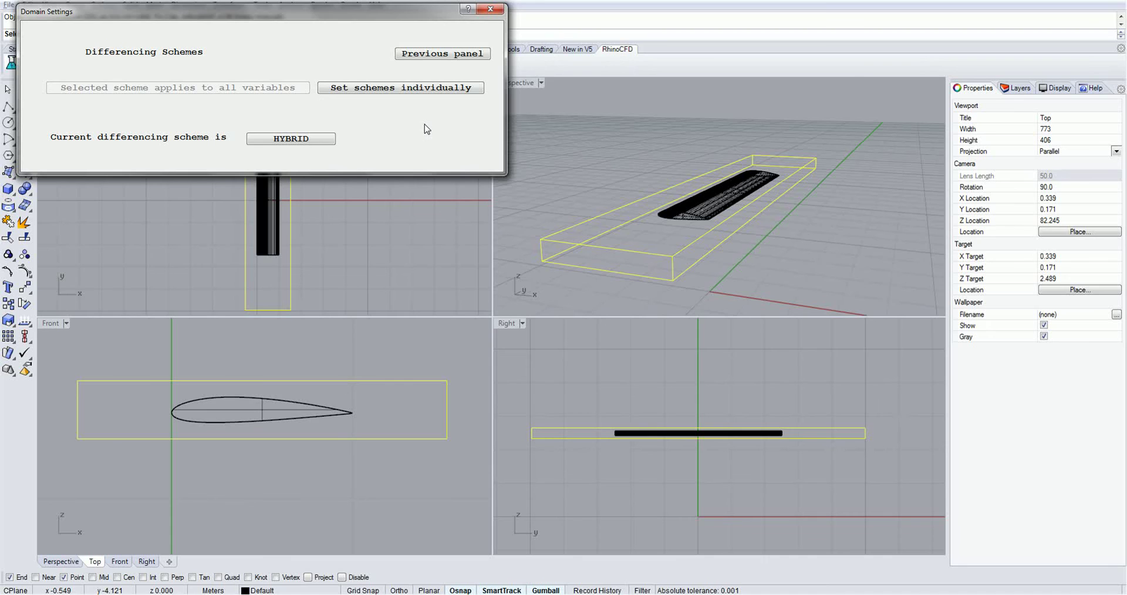
{"action": "left_click", "coordinate": [460, 57]}
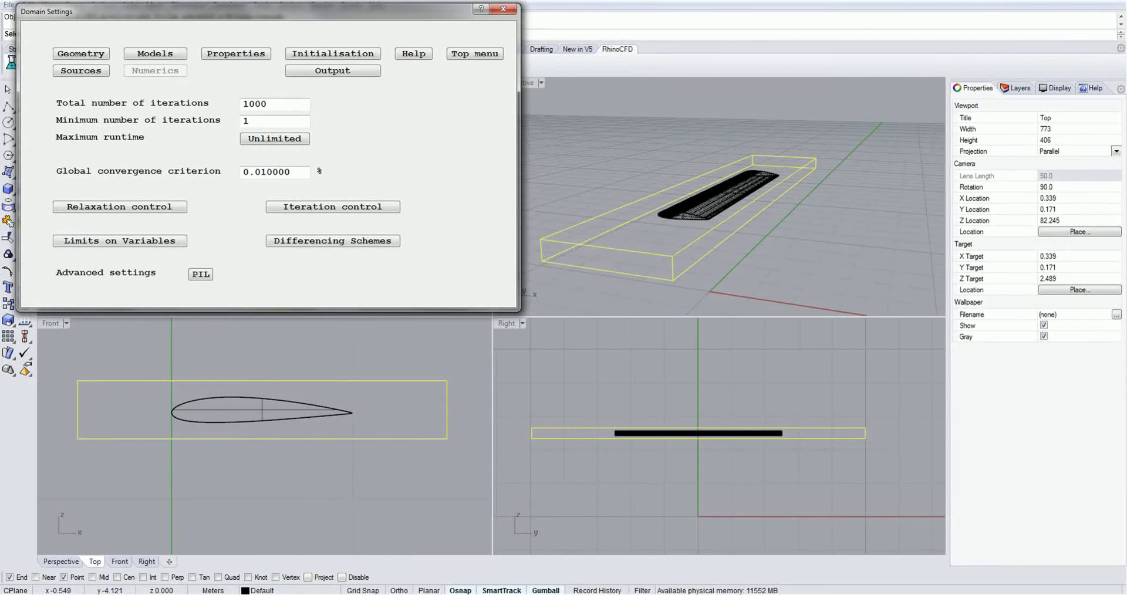
{"action": "left_click", "coordinate": [360, 72]}
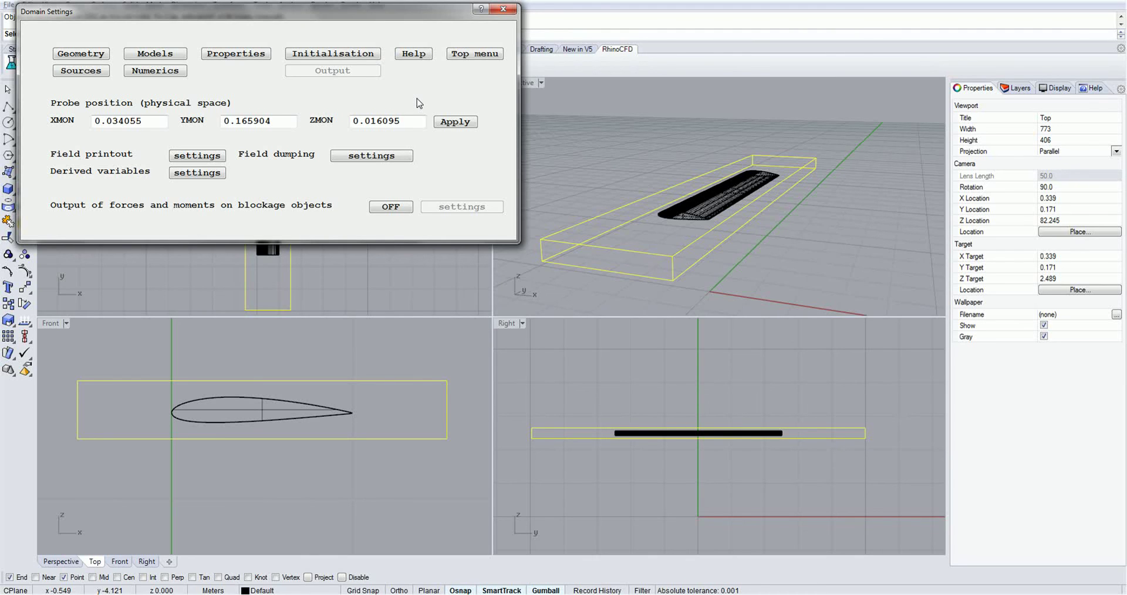
Step: Look over the Field printout and Field dumping panels, then view Derived variables printout settings
{"action": "left_click", "coordinate": [221, 156]}
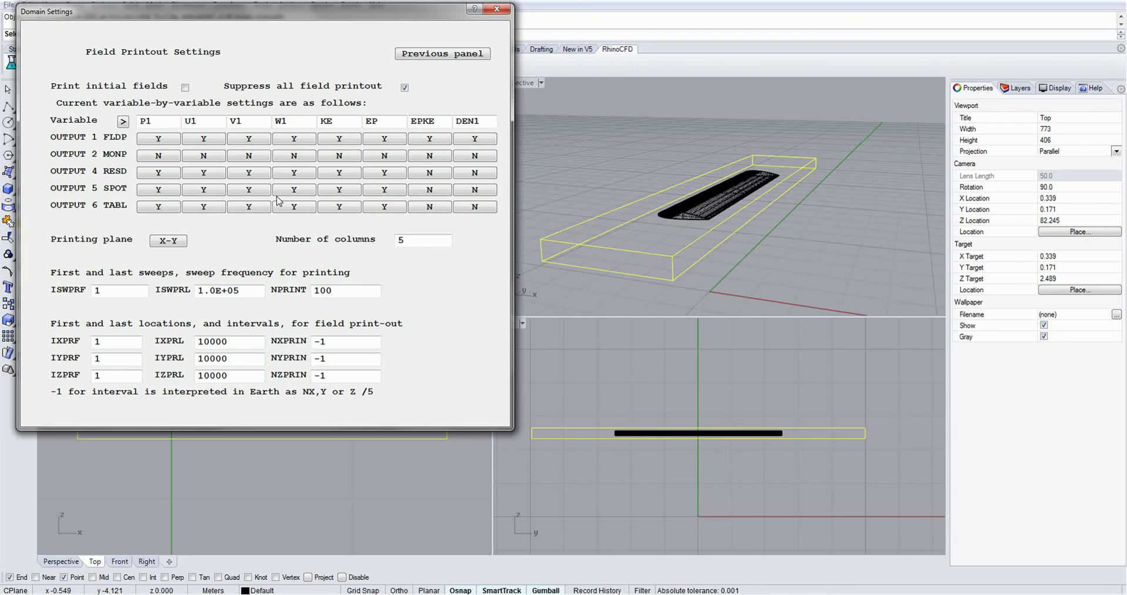
{"action": "left_click", "coordinate": [447, 57]}
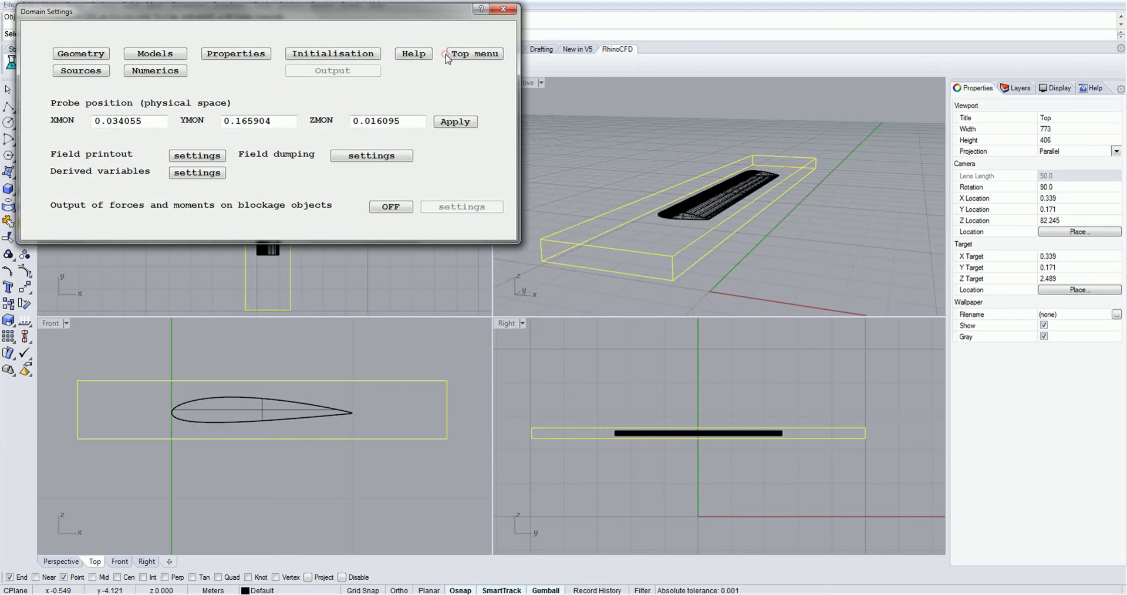
{"action": "left_click", "coordinate": [385, 156]}
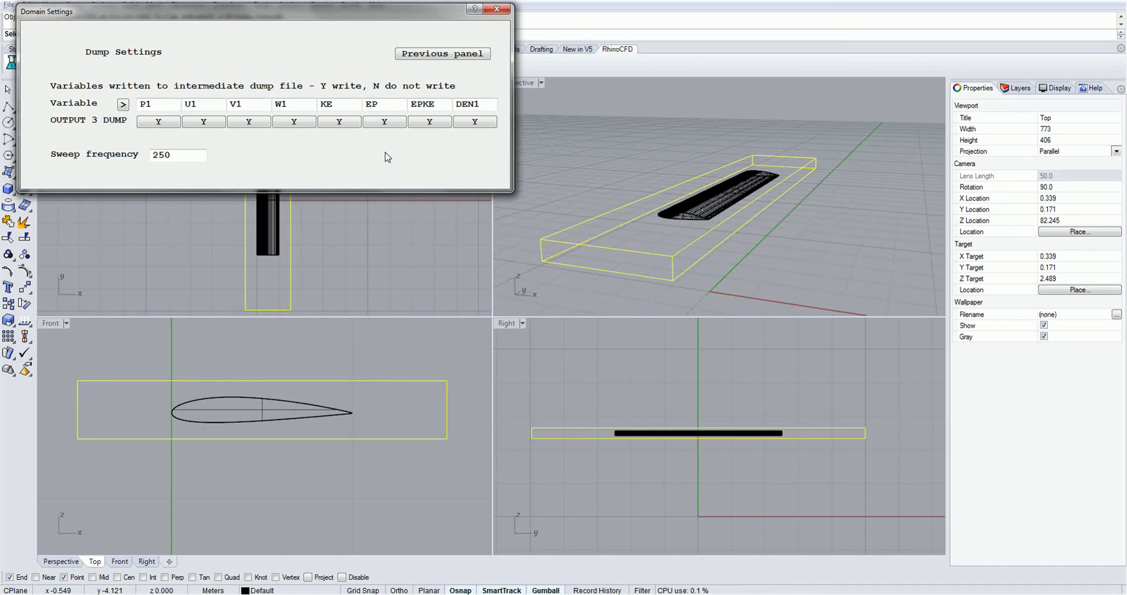
{"action": "left_click", "coordinate": [444, 54]}
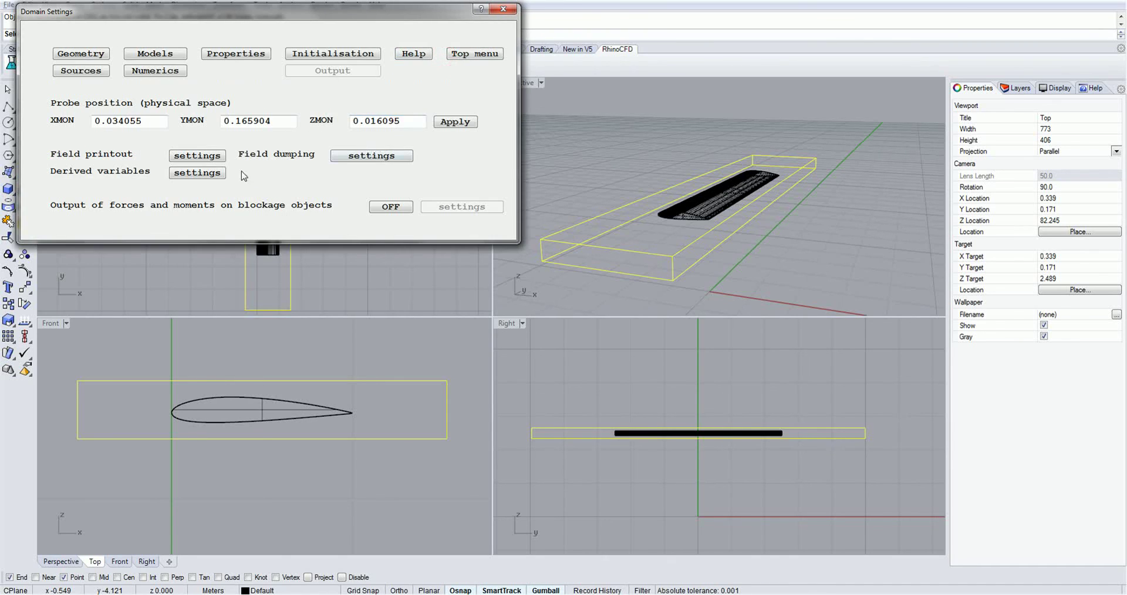
{"action": "left_click", "coordinate": [200, 173]}
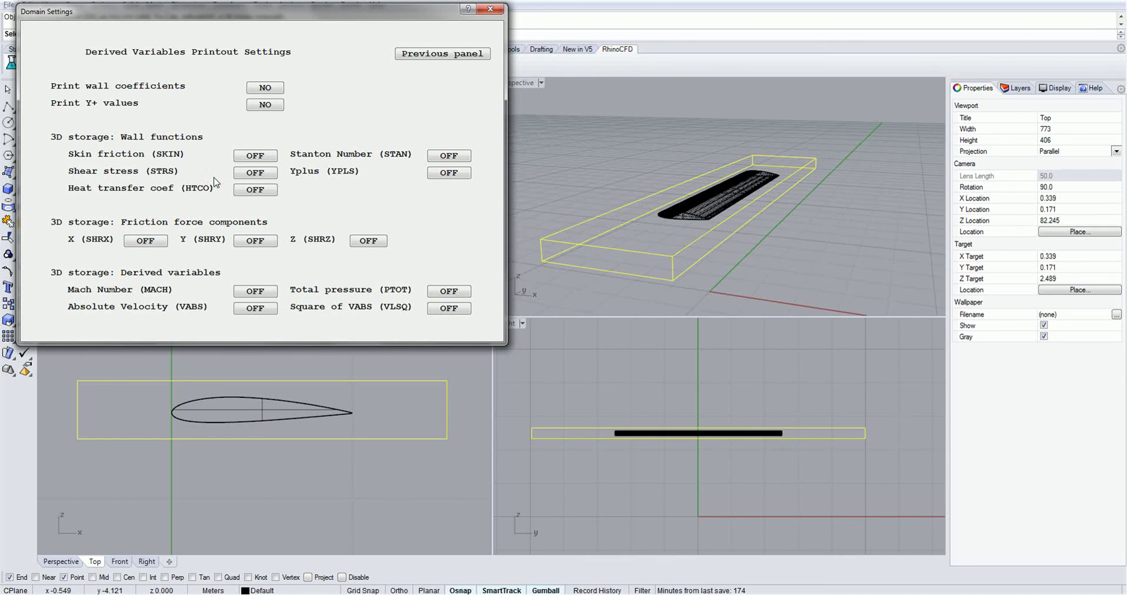